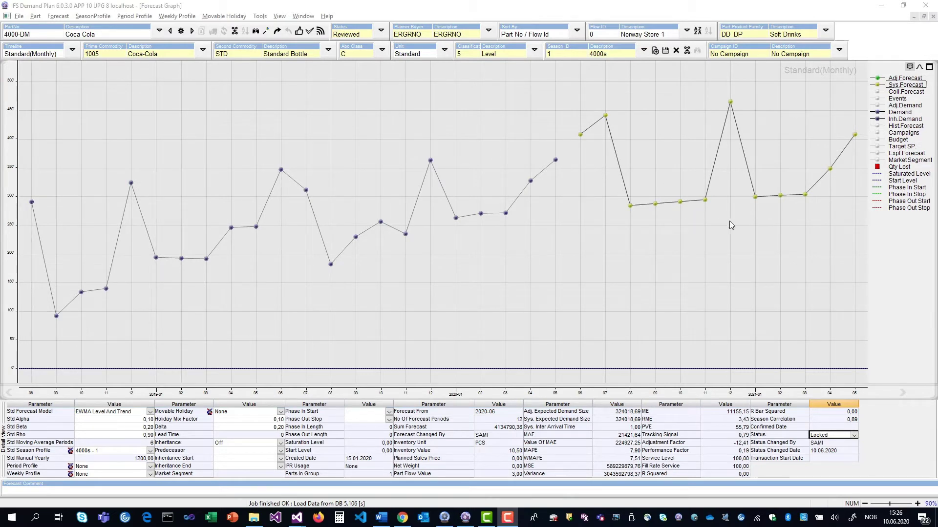
Select Adj.Forecast in the legend of the 4000-DM Coca Cola forecast graph
{"action": "left_click", "coordinate": [905, 78]}
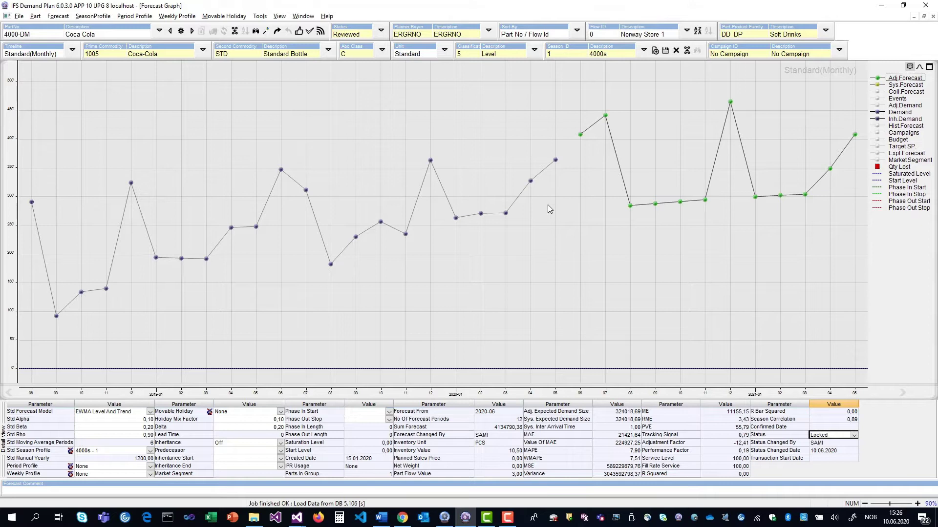
Publish part 4000-DM Coca Cola to the filtered user with Full Access
{"action": "left_click", "coordinate": [320, 32]}
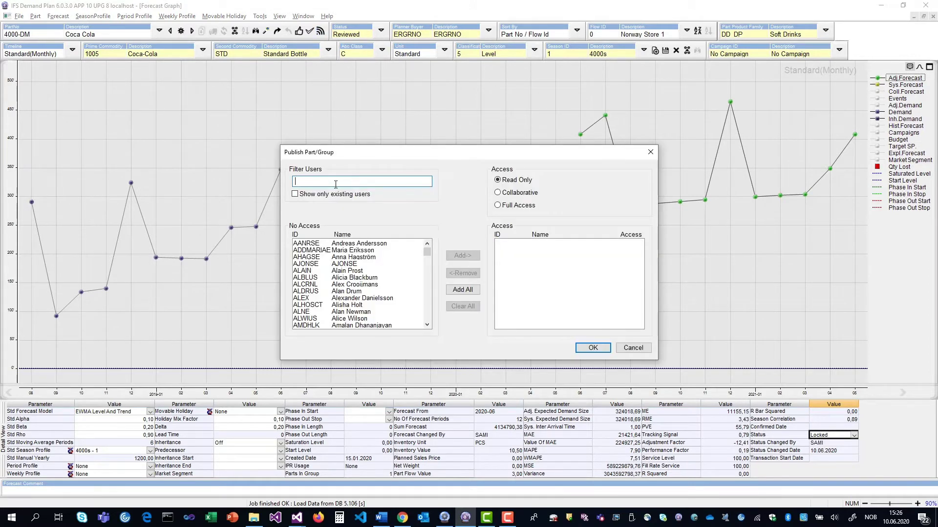
{"action": "type", "text": "sam"}
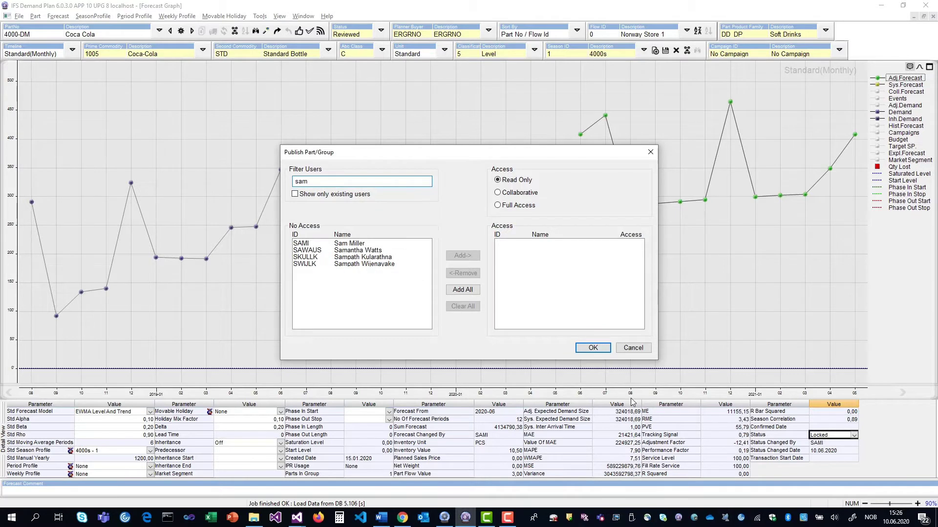
{"action": "left_click", "coordinate": [352, 244]}
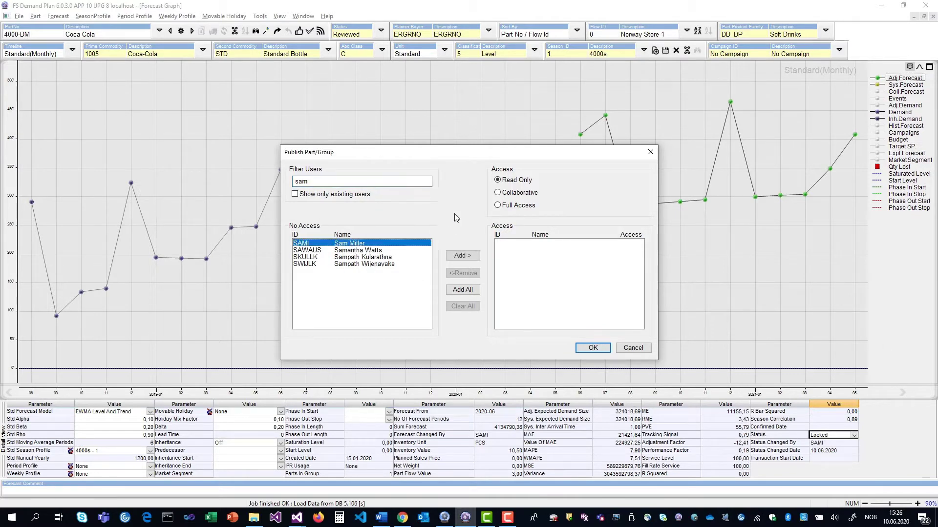
{"action": "left_click", "coordinate": [498, 205]}
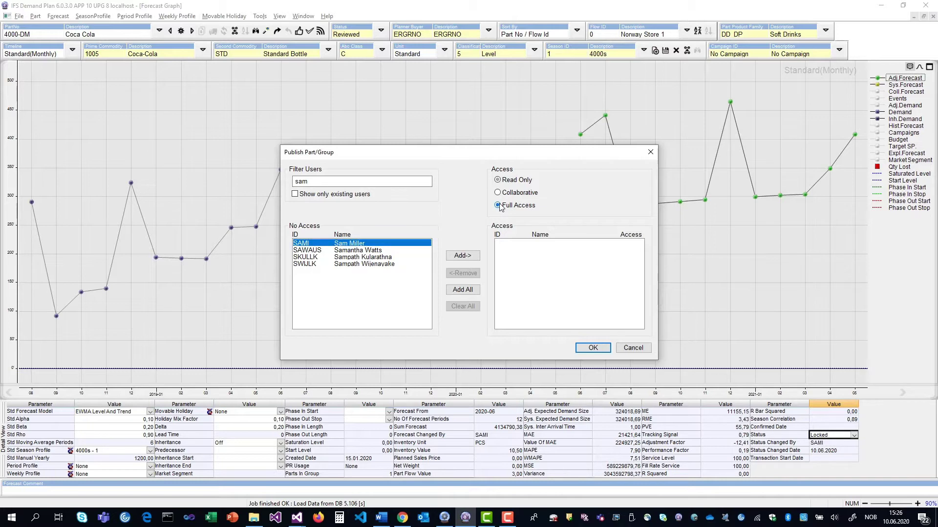
{"action": "left_click", "coordinate": [472, 257]}
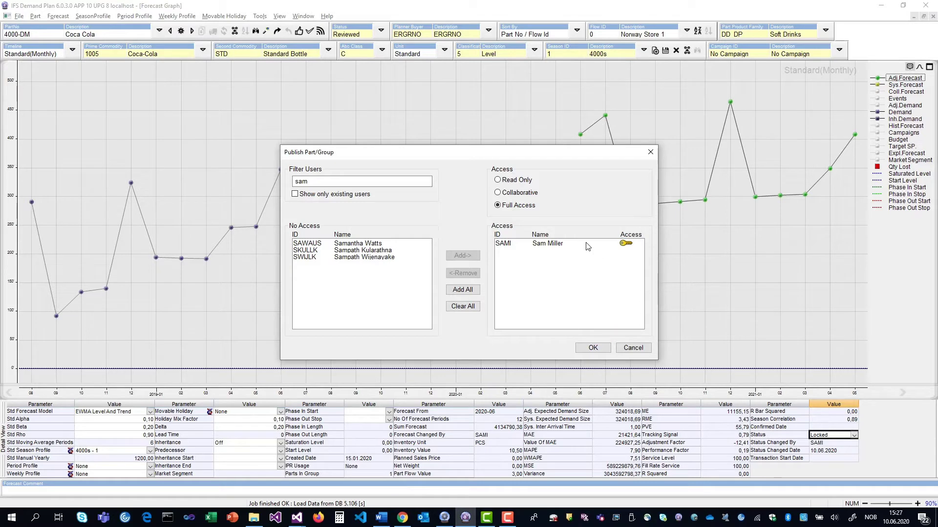
{"action": "left_click", "coordinate": [593, 347]}
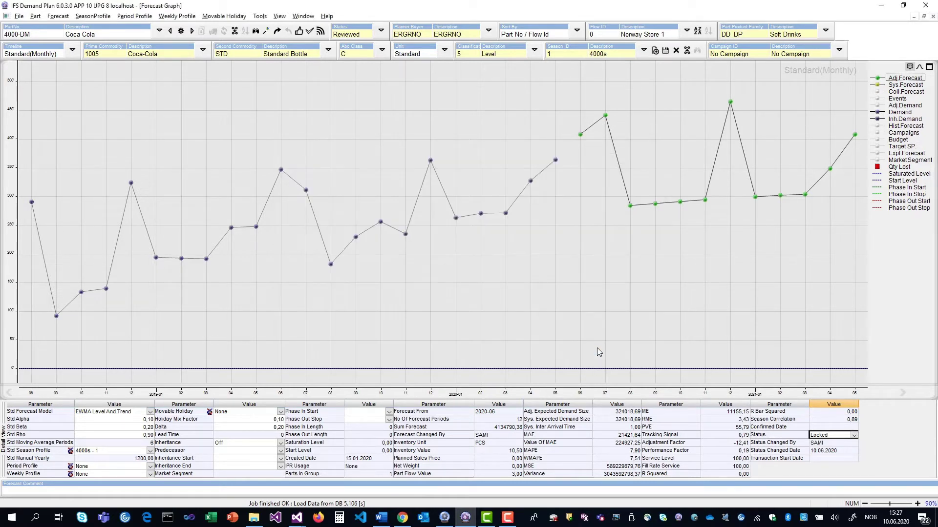
Set the Coca-Cola forecast status to Released, then review Fanta's publishing access unchanged
{"action": "left_click", "coordinate": [854, 435]}
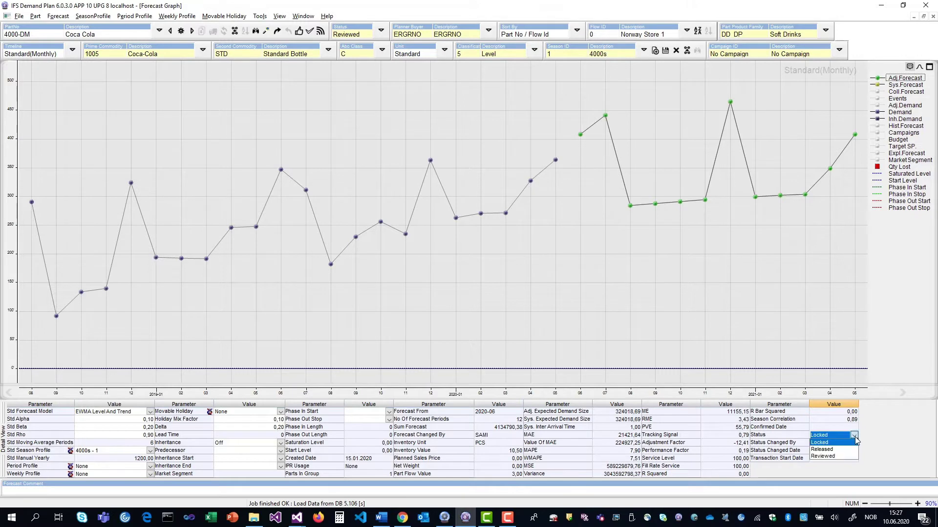
{"action": "left_click", "coordinate": [823, 449]}
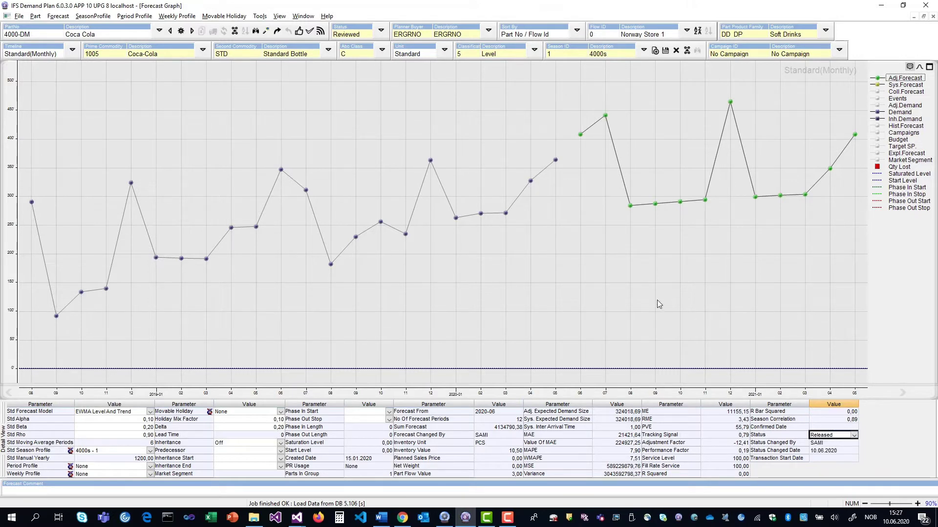
{"action": "left_click", "coordinate": [194, 32]}
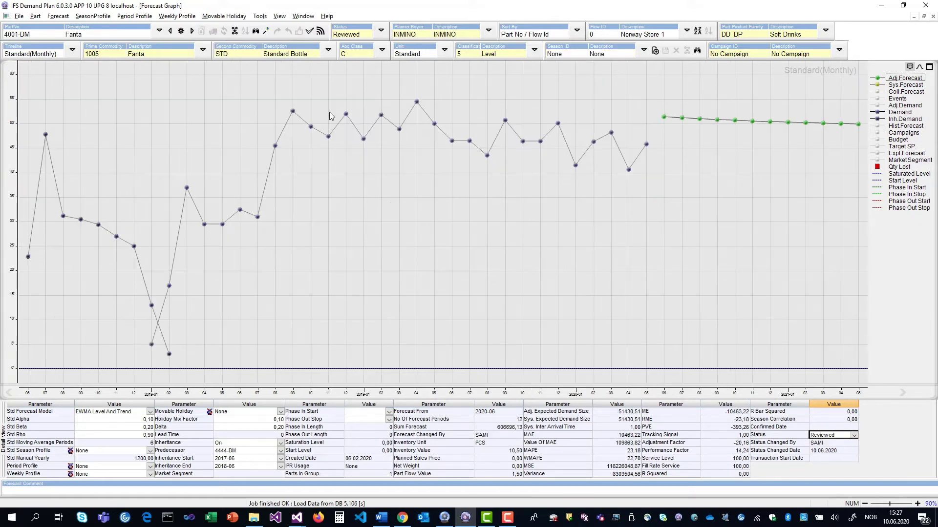
{"action": "left_click", "coordinate": [320, 32]}
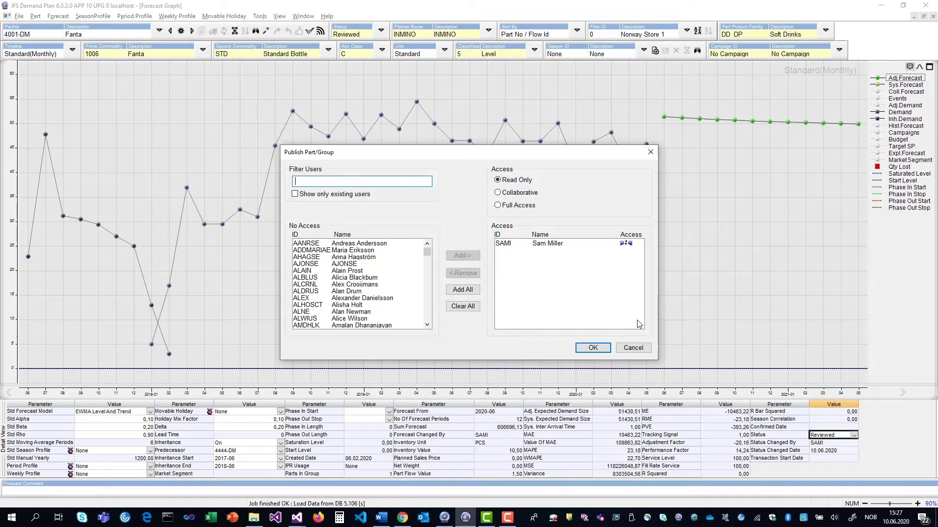
{"action": "left_click", "coordinate": [635, 348]}
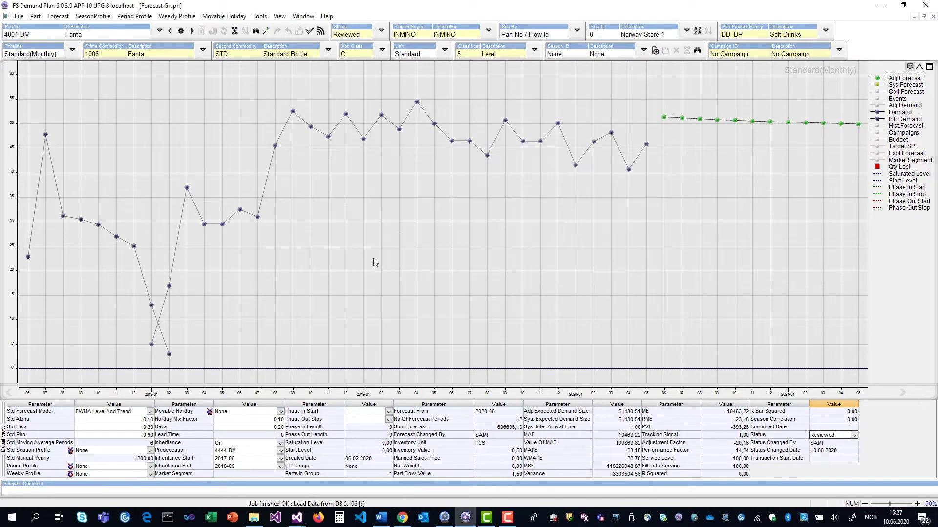
In the IFS Applications browser window, open the 4000-DM Coca Cola forecast part
{"action": "left_click", "coordinate": [406, 519]}
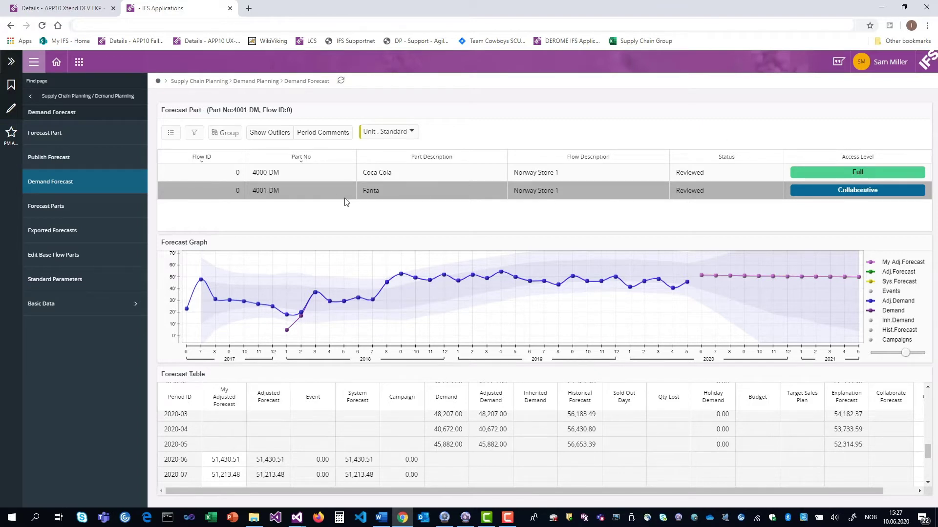
{"action": "left_click", "coordinate": [647, 173]}
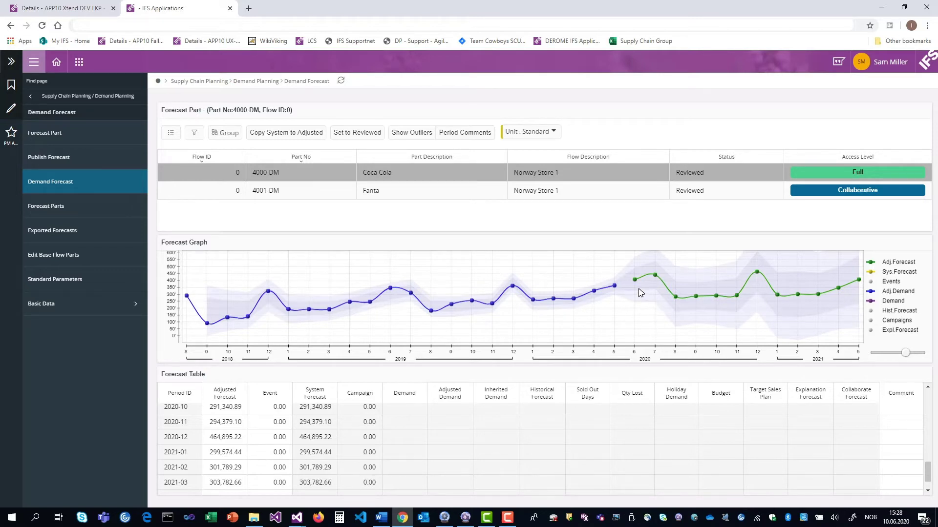
Lower Coca-Cola's adjusted forecast points, 2020-06 to 280,000 and 2020-07 to 250,000
{"action": "left_click_drag", "start_coordinate": [634, 280], "coordinate": [709, 298]}
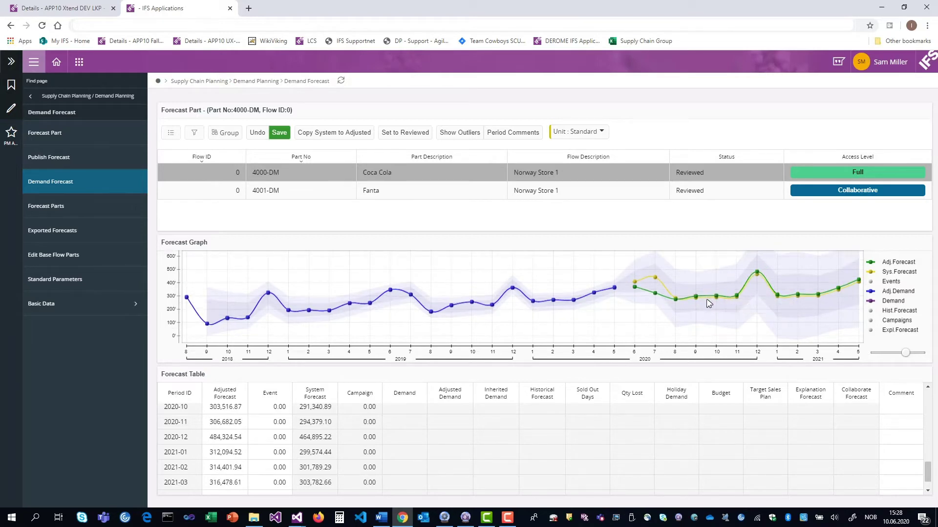
{"action": "mouse_move", "coordinate": [644, 299]}
{"action": "left_mouse_down"}
{"action": "mouse_move", "coordinate": [671, 307]}
{"action": "mouse_move", "coordinate": [730, 286]}
{"action": "mouse_move", "coordinate": [779, 307]}
{"action": "mouse_move", "coordinate": [808, 305]}
{"action": "mouse_move", "coordinate": [858, 273]}
{"action": "left_mouse_up"}
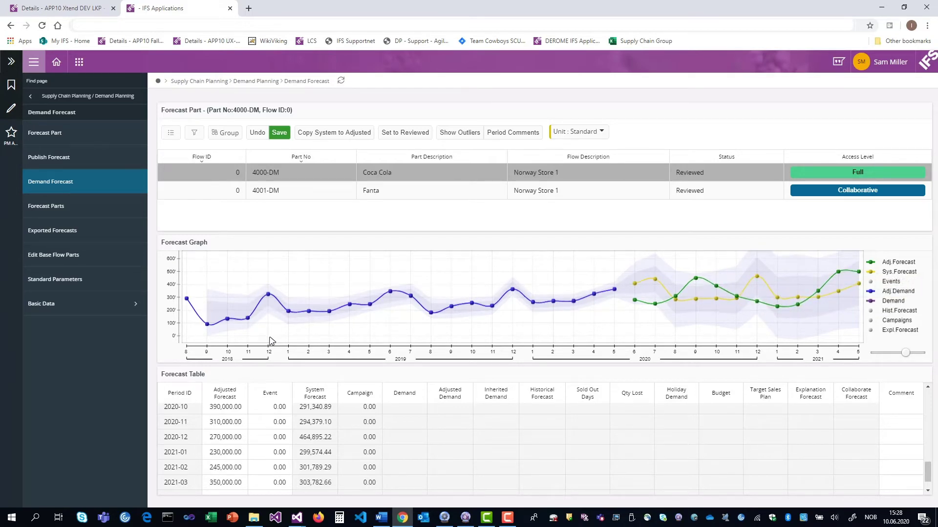
{"action": "scroll", "coordinate": [229, 430], "scroll_direction": "up", "scroll_amount": 2}
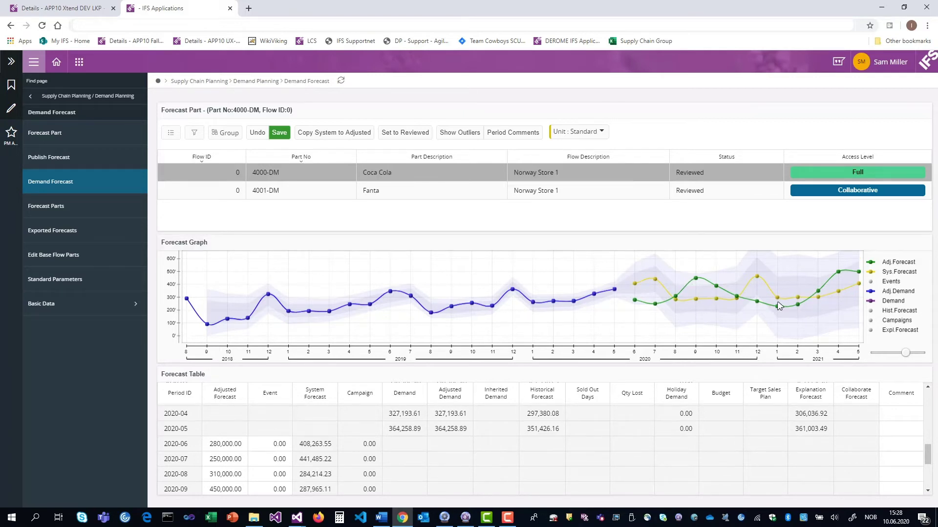
Save the Coca-Cola adjustments, set it to Reviewed, and open part 4001-DM Fanta
{"action": "left_click", "coordinate": [281, 136]}
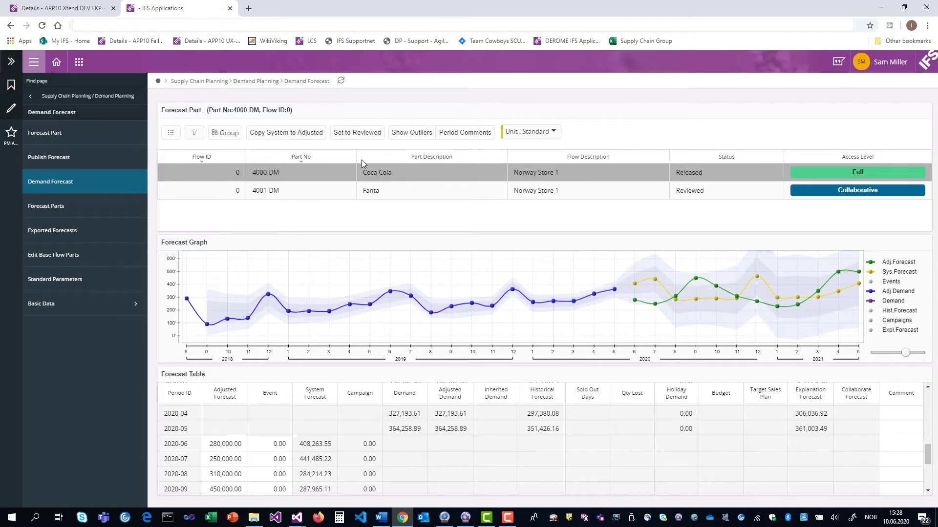
{"action": "left_click", "coordinate": [364, 135]}
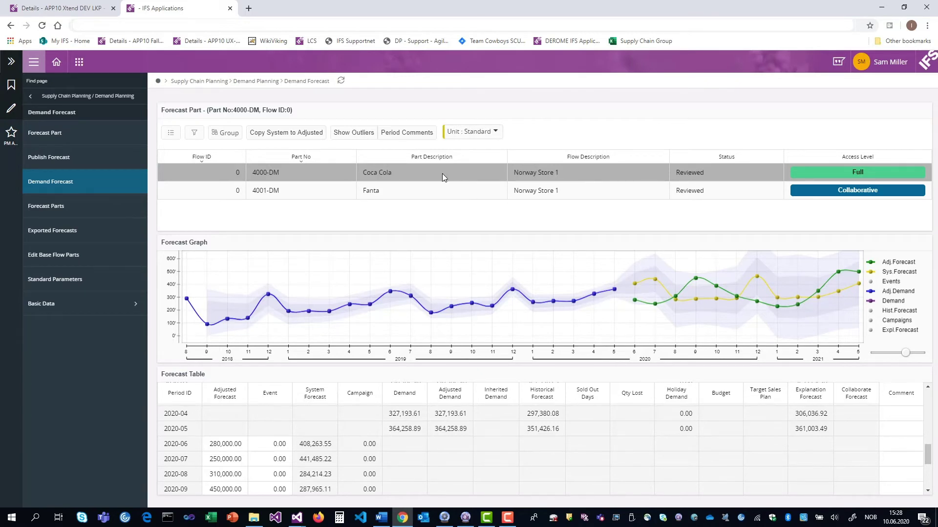
{"action": "left_click", "coordinate": [543, 192]}
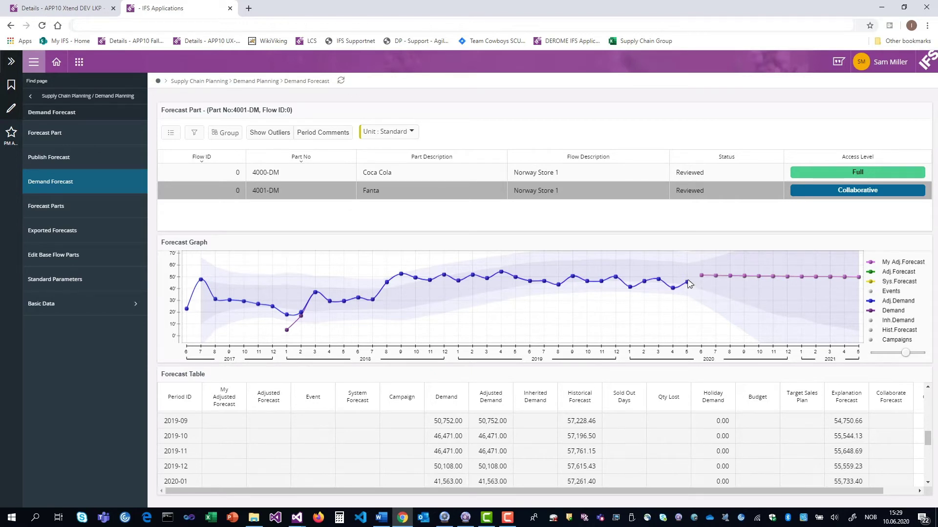
Lower Fanta's My Adjusted Forecast for 2020-06 to about 32,500 and save it
{"action": "mouse_move", "coordinate": [703, 277]}
{"action": "mouse_move", "coordinate": [703, 278]}
{"action": "left_mouse_down"}
{"action": "mouse_move", "coordinate": [703, 300]}
{"action": "mouse_move", "coordinate": [767, 302]}
{"action": "mouse_move", "coordinate": [796, 289]}
{"action": "mouse_move", "coordinate": [857, 305]}
{"action": "mouse_move", "coordinate": [797, 300]}
{"action": "left_mouse_up"}
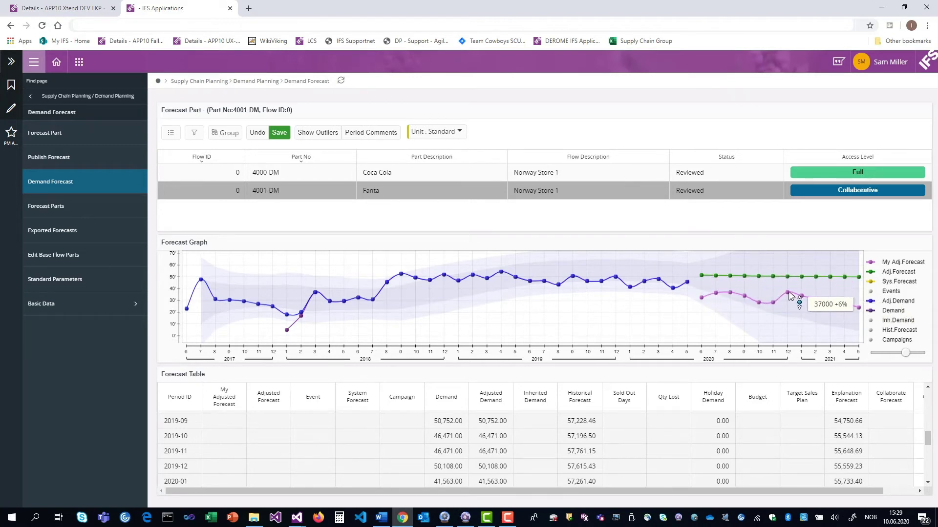
{"action": "scroll", "coordinate": [215, 415], "scroll_direction": "down", "scroll_amount": 5}
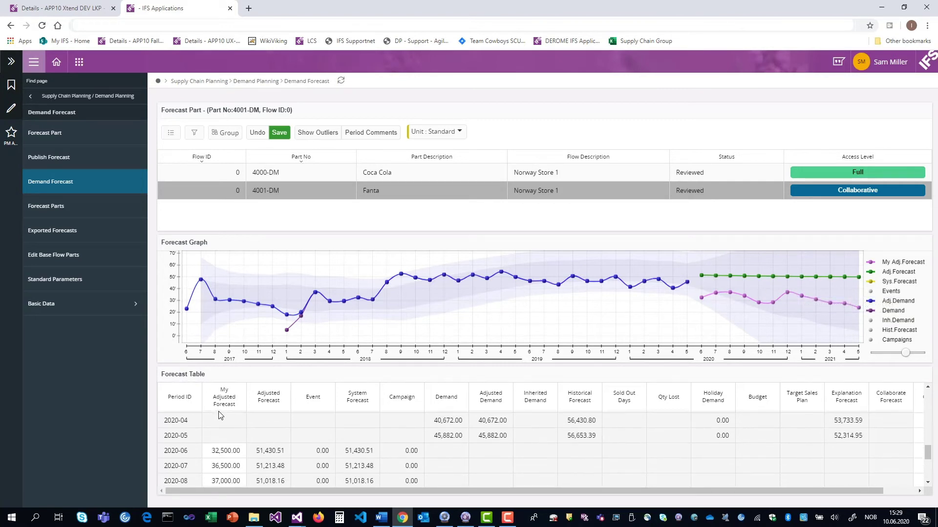
{"action": "scroll", "coordinate": [222, 408], "scroll_direction": "up", "scroll_amount": 4}
{"action": "scroll", "coordinate": [228, 402], "scroll_direction": "down", "scroll_amount": 2}
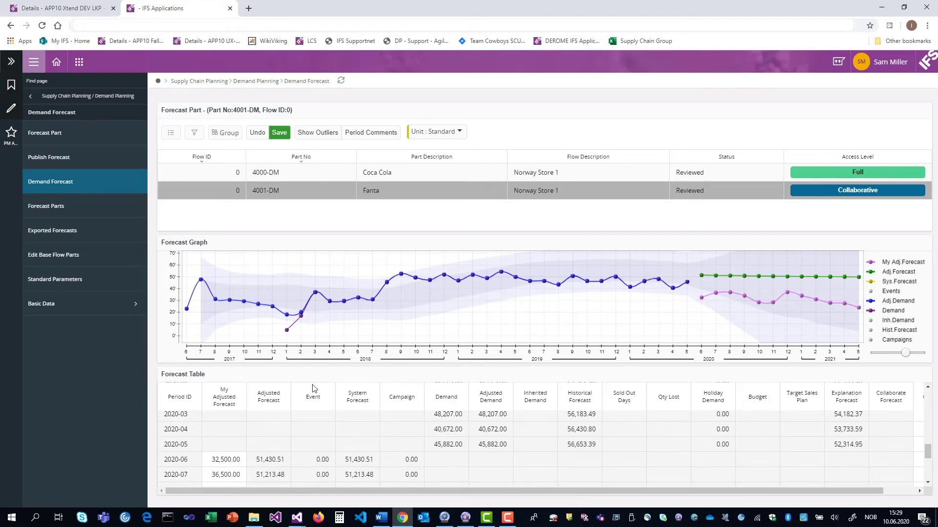
{"action": "left_click", "coordinate": [281, 133]}
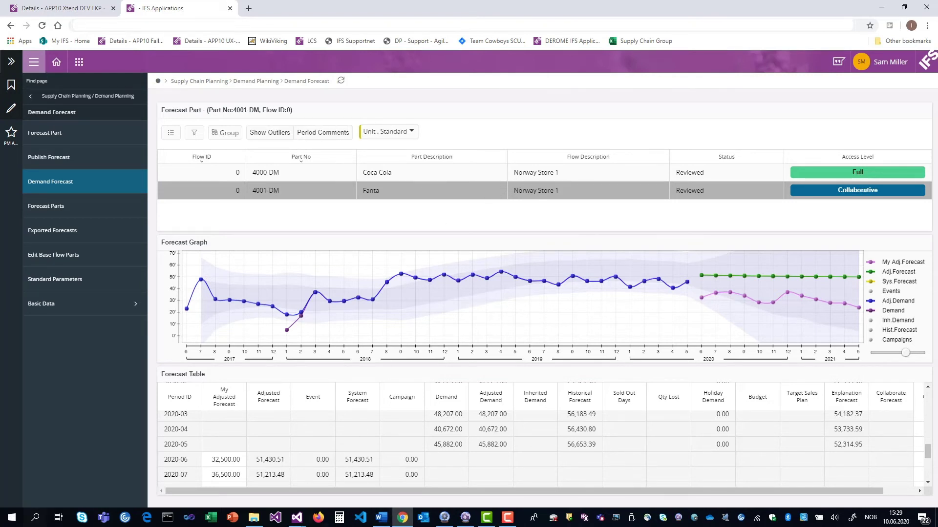
In IFS Demand Plan, check the Coca Cola part's updated forecast, then return to Fanta
{"action": "left_click", "coordinate": [465, 521]}
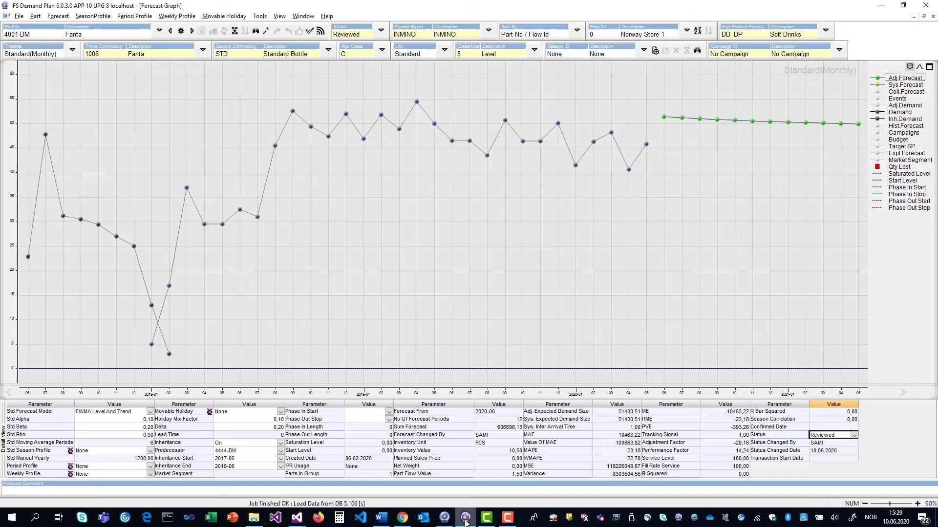
{"action": "left_click", "coordinate": [171, 31]}
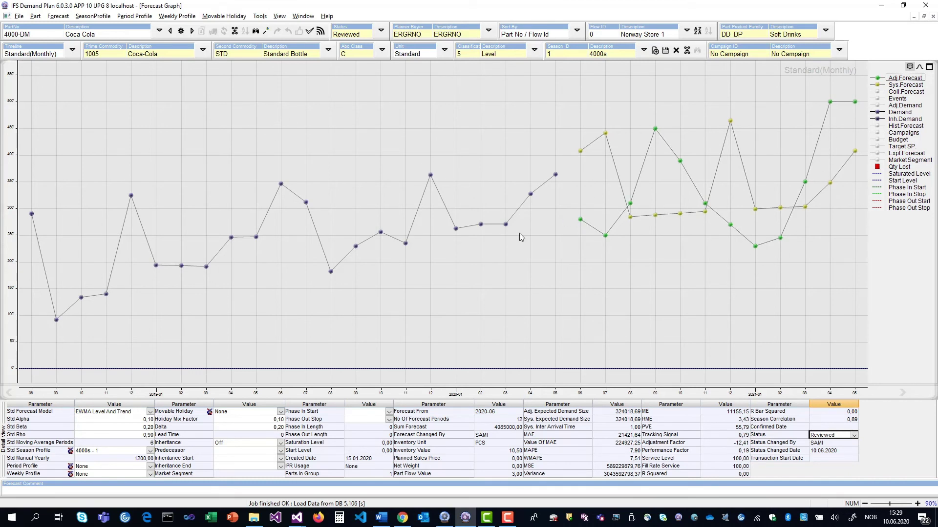
{"action": "left_click", "coordinate": [192, 31]}
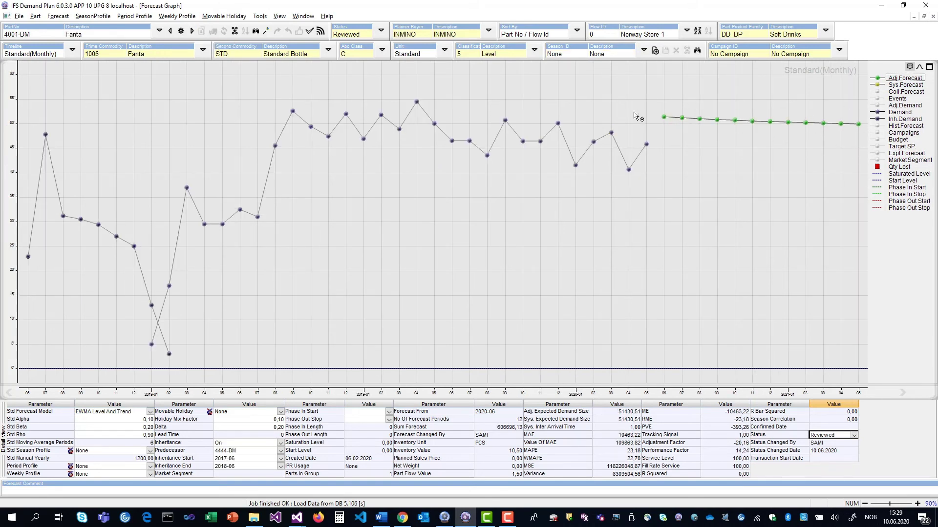
Show Coll.Forecast and copy it into Fanta's adjusted forecast with Collaborate to Adjusted
{"action": "left_click", "coordinate": [878, 92]}
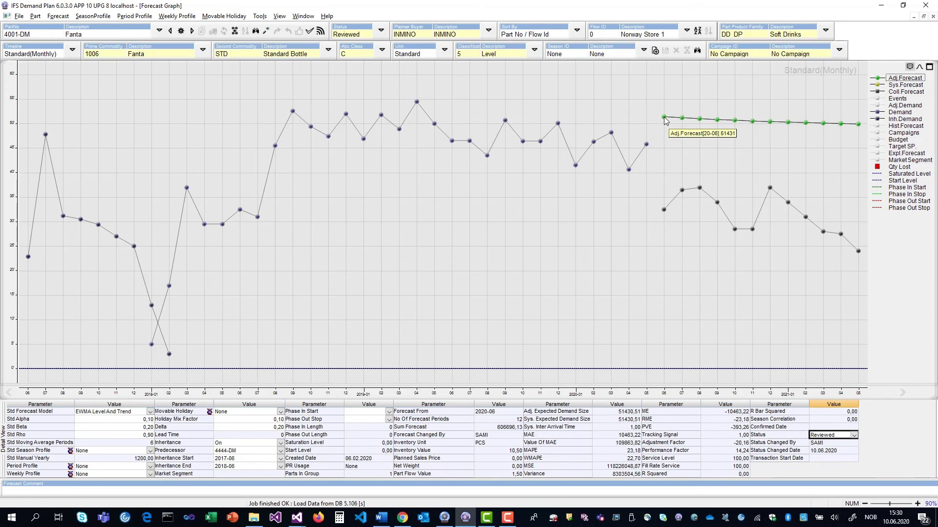
{"action": "mouse_move", "coordinate": [663, 116]}
{"action": "left_mouse_down"}
{"action": "mouse_move", "coordinate": [682, 163]}
{"action": "mouse_move", "coordinate": [662, 154]}
{"action": "mouse_move", "coordinate": [672, 170]}
{"action": "mouse_move", "coordinate": [777, 183]}
{"action": "mouse_move", "coordinate": [859, 228]}
{"action": "left_mouse_up"}
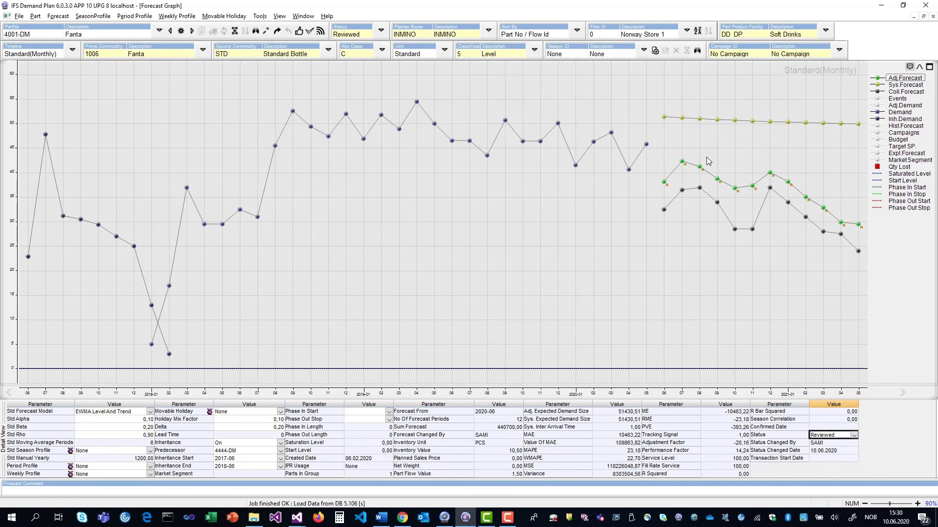
{"action": "right_click", "coordinate": [708, 158]}
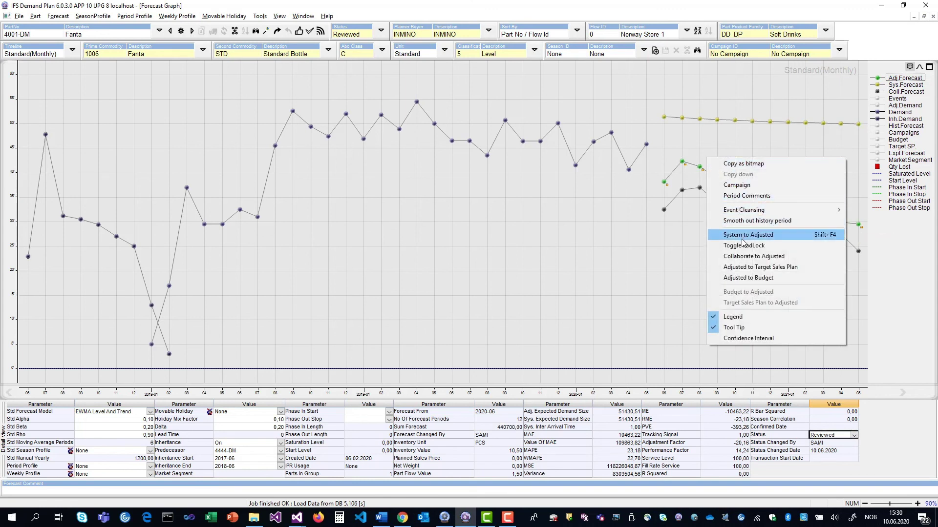
{"action": "left_click", "coordinate": [751, 257]}
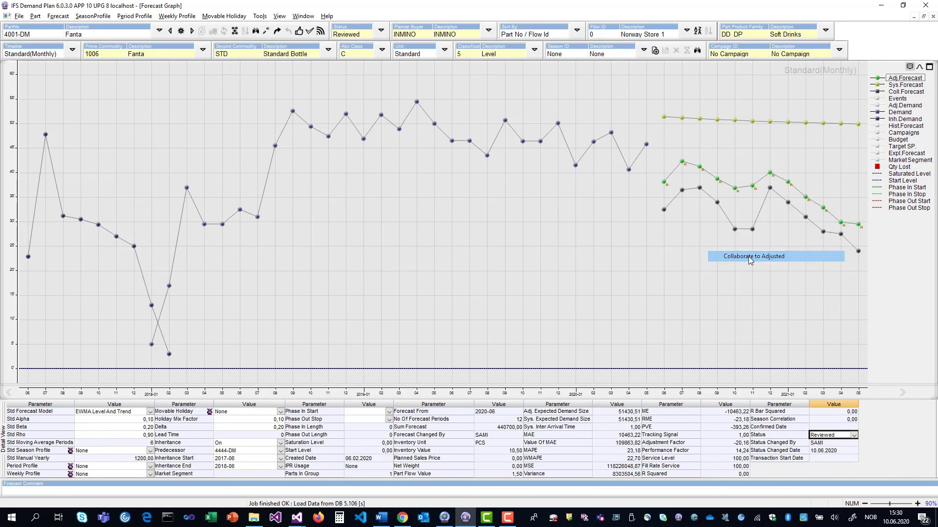